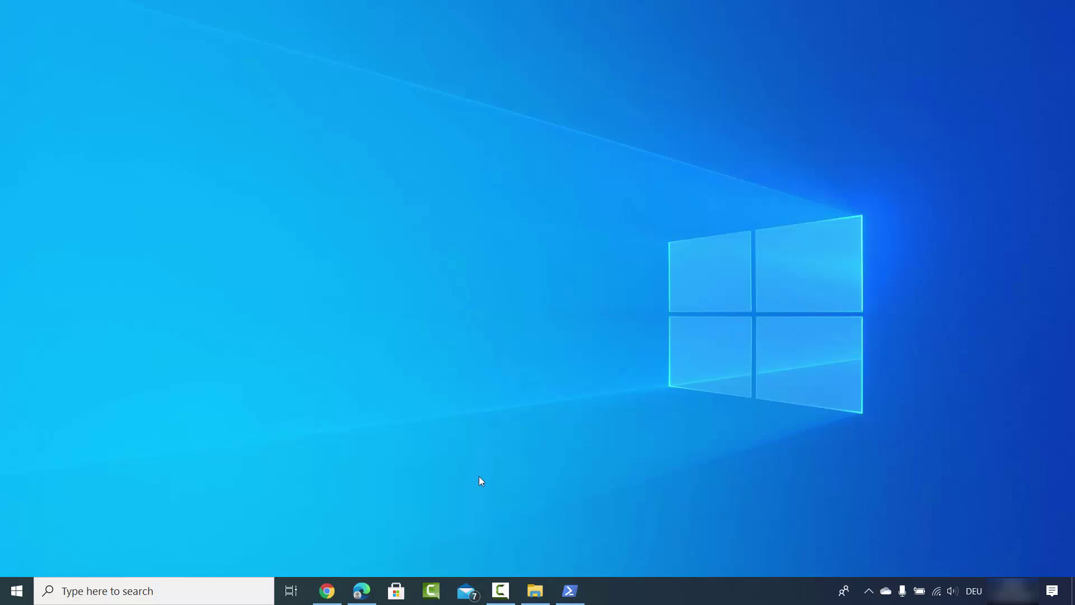
Restore the minimized This PC File Explorer window from the taskbar
click(534, 588)
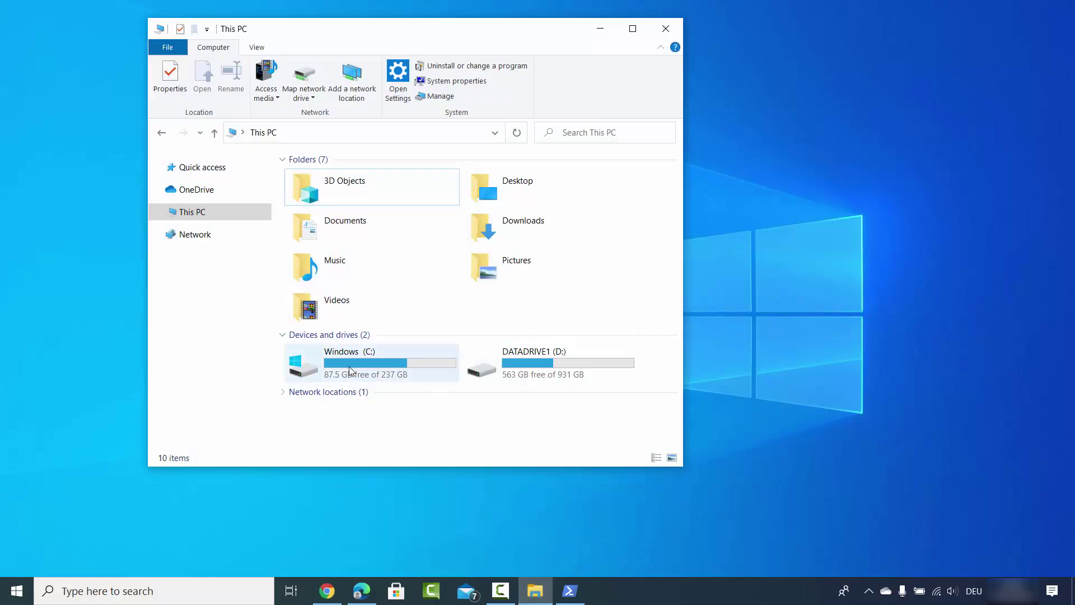
Open OneDrive Settings from the navigation pane, showing the Account tab with 10 MB of 5.0 GB used
right_click(198, 192)
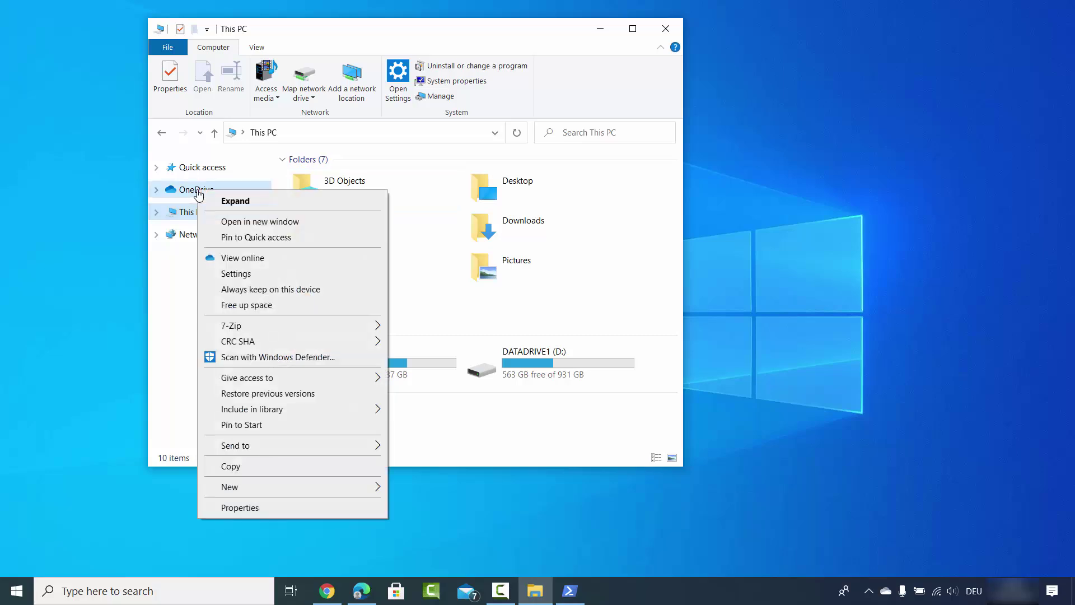
click(258, 275)
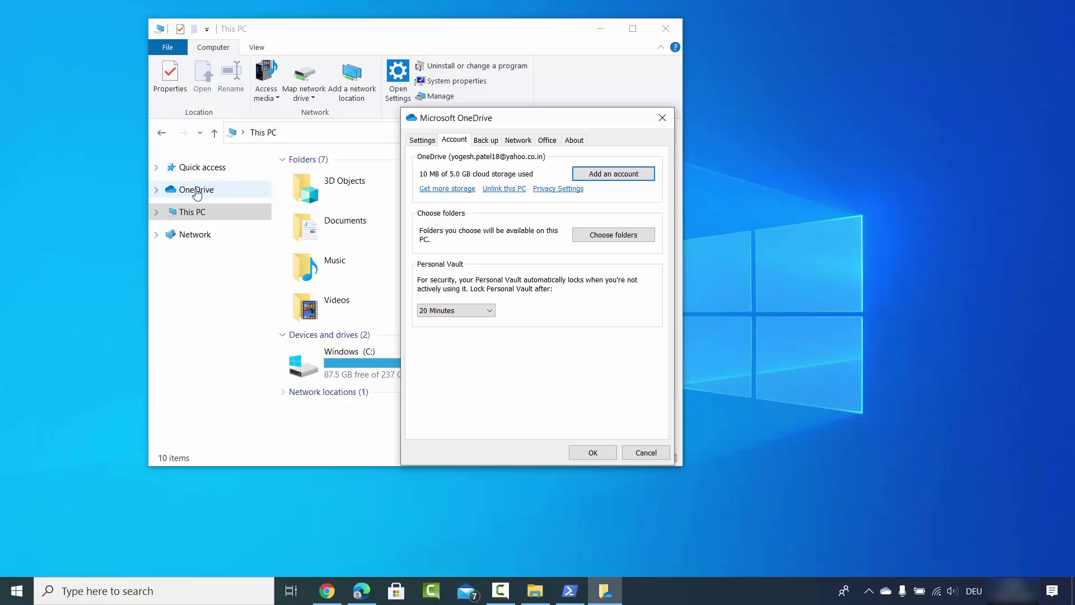
click(886, 592)
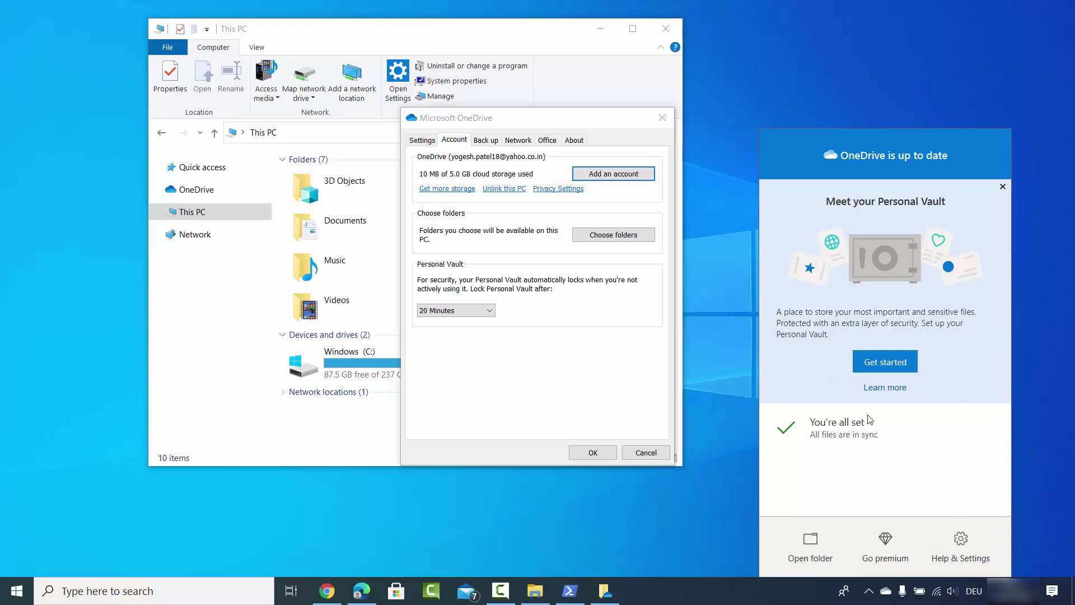
click(961, 542)
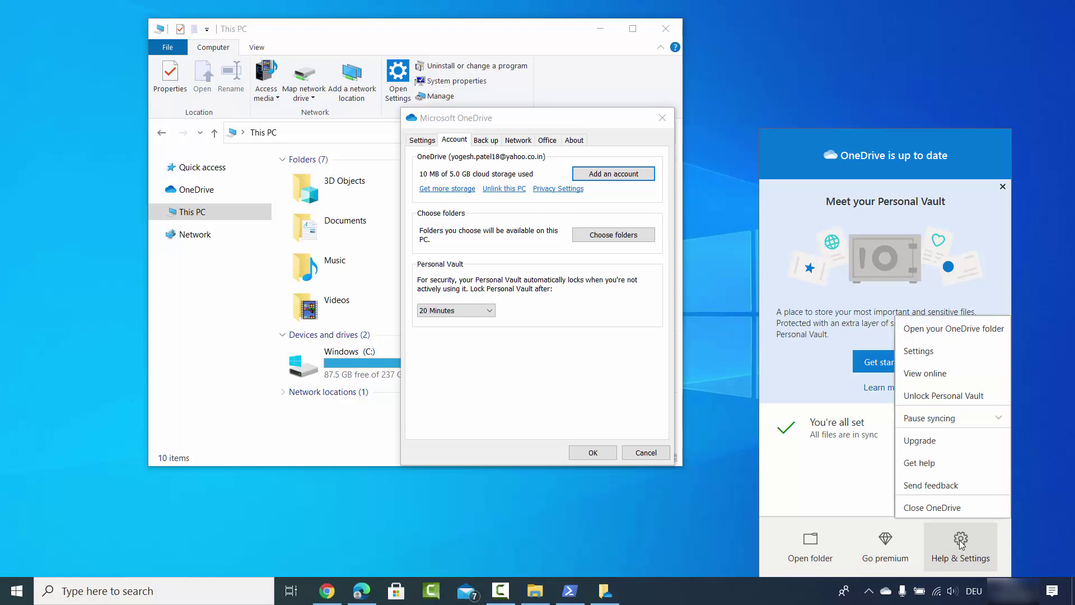
click(919, 352)
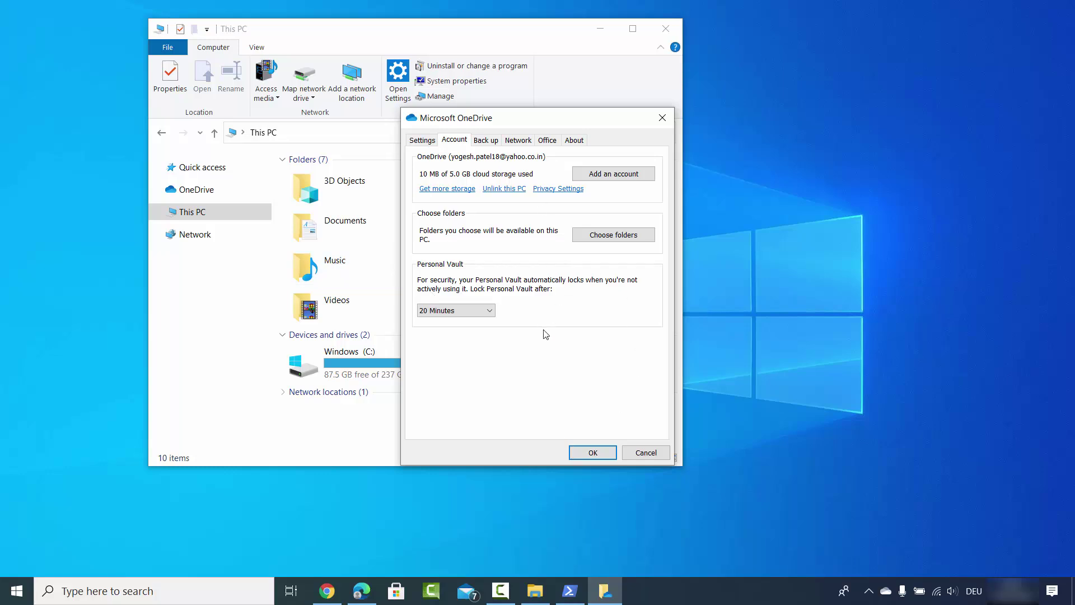
Choose Unlink this PC on the Account tab to bring up the unlink confirmation
click(498, 190)
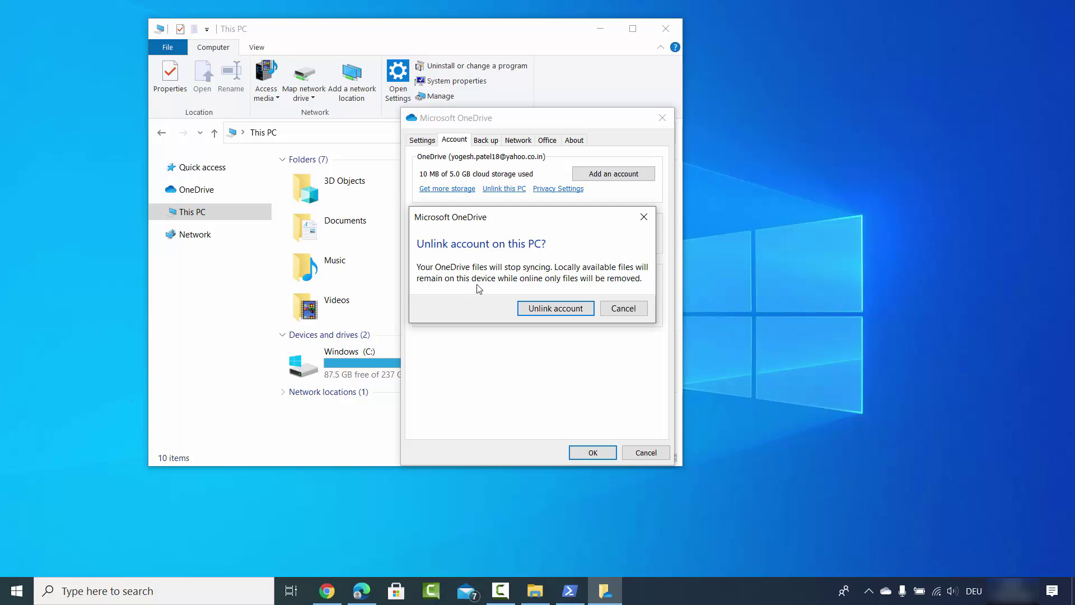
Confirm Unlink account, then close the Set up OneDrive sign-in window
click(552, 309)
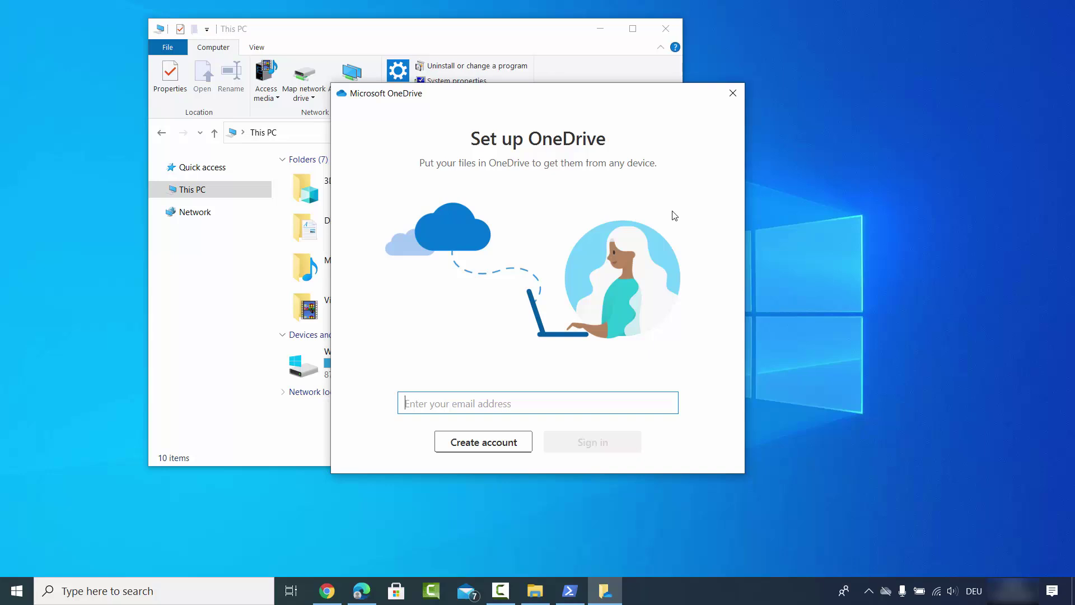
click(731, 94)
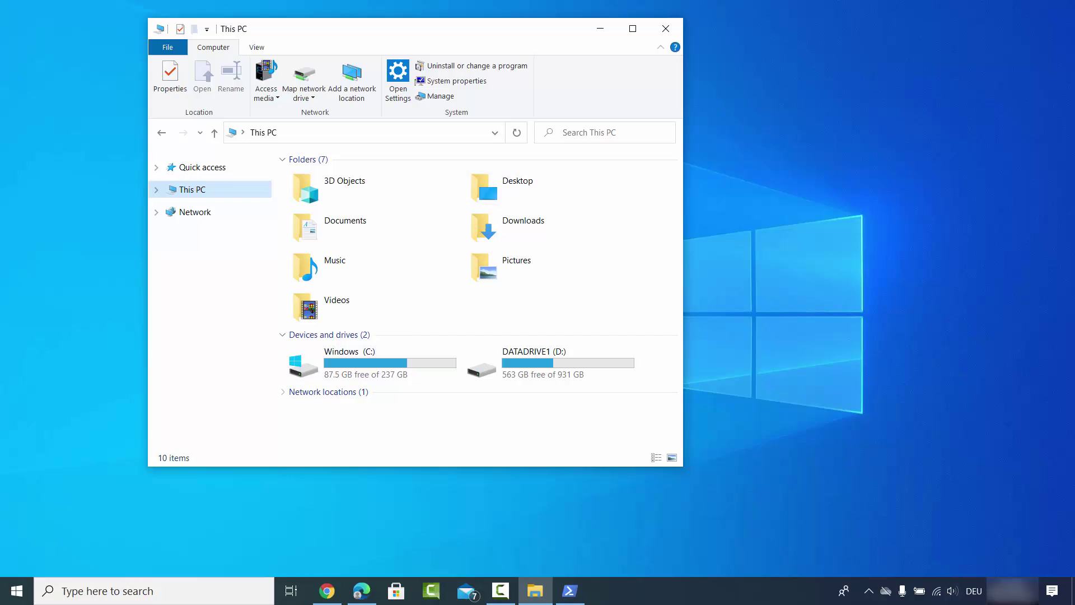
Check OneDrive's not-connected status in the tray, then relaunch the OneDrive app by searching 'one'
click(887, 592)
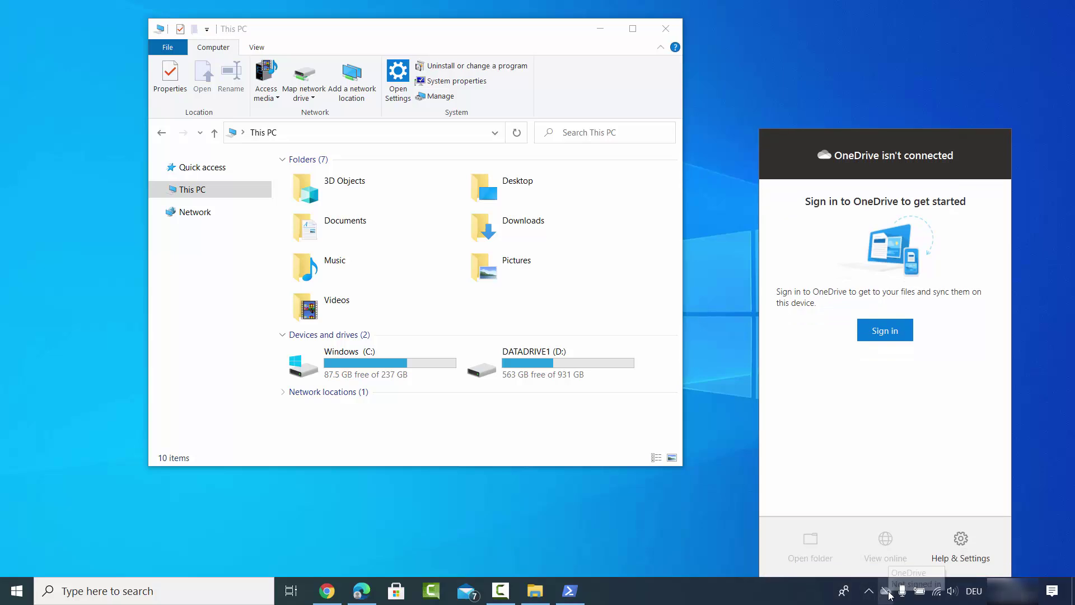
click(522, 536)
click(177, 594)
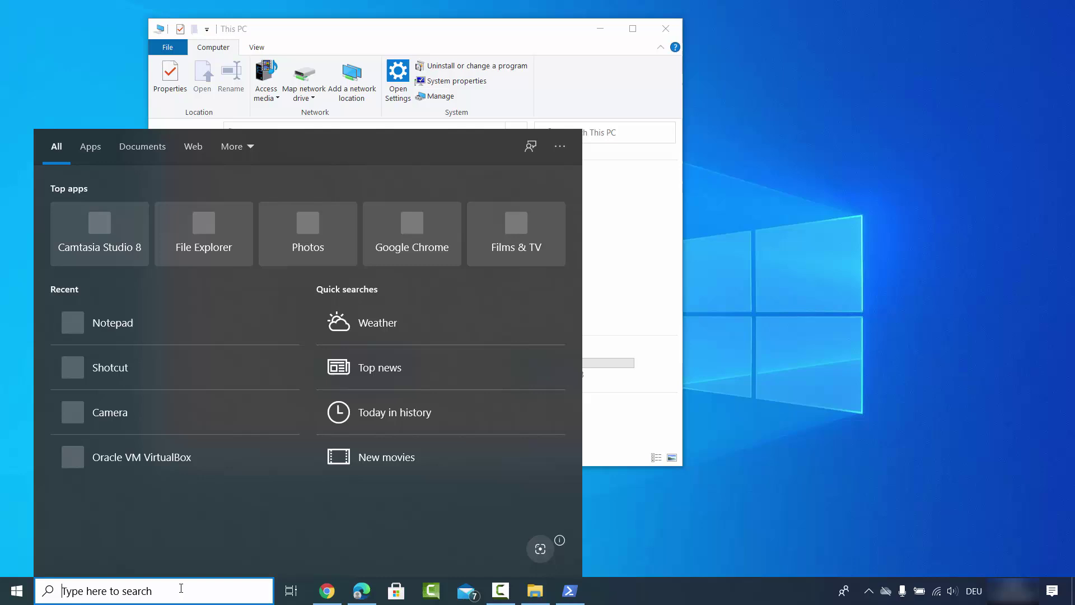
text(one)
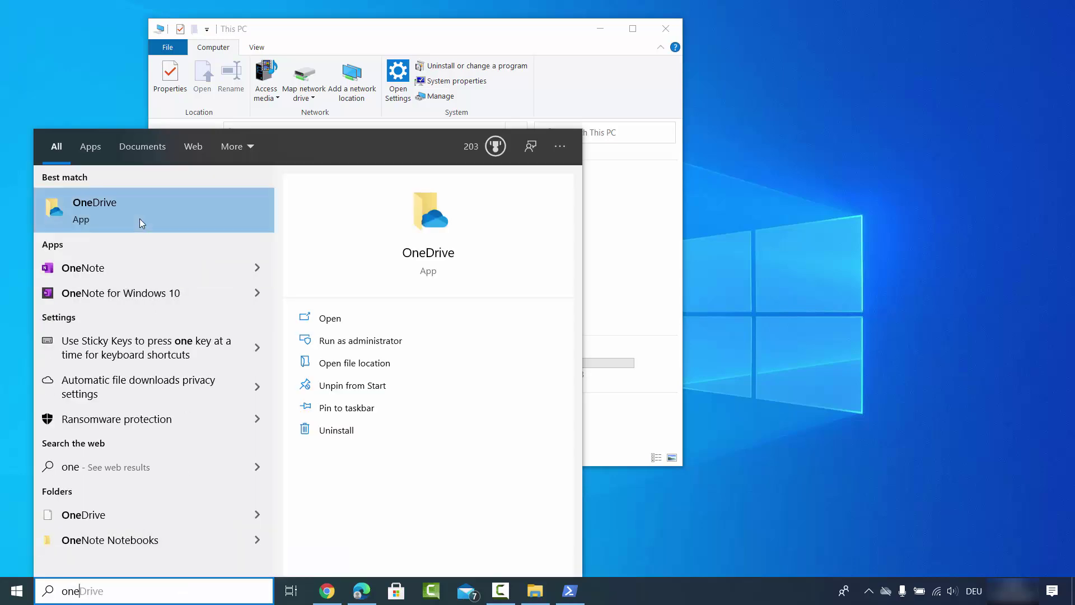
click(98, 218)
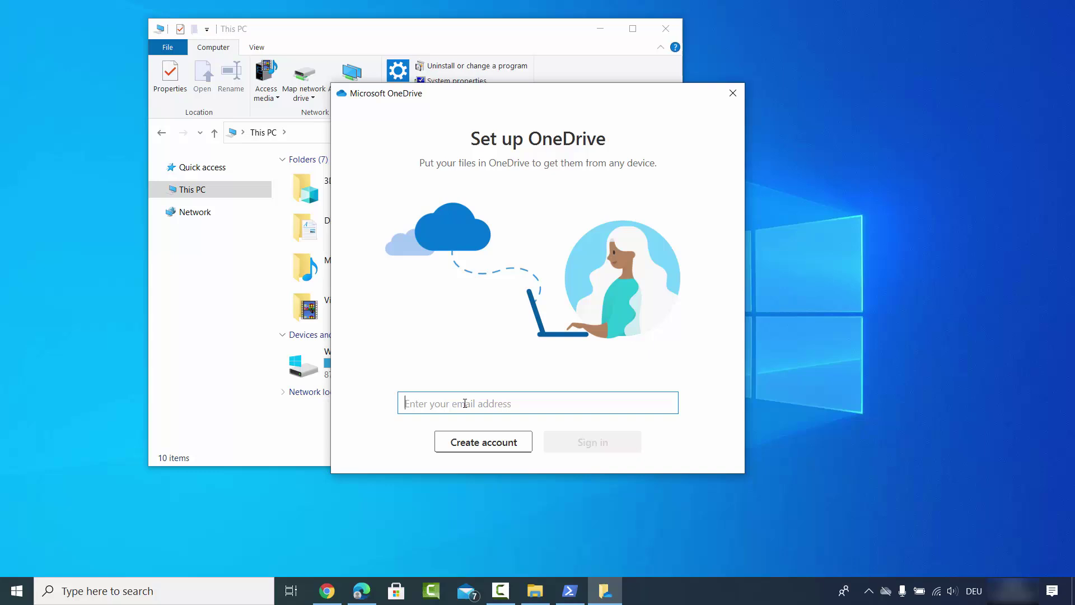
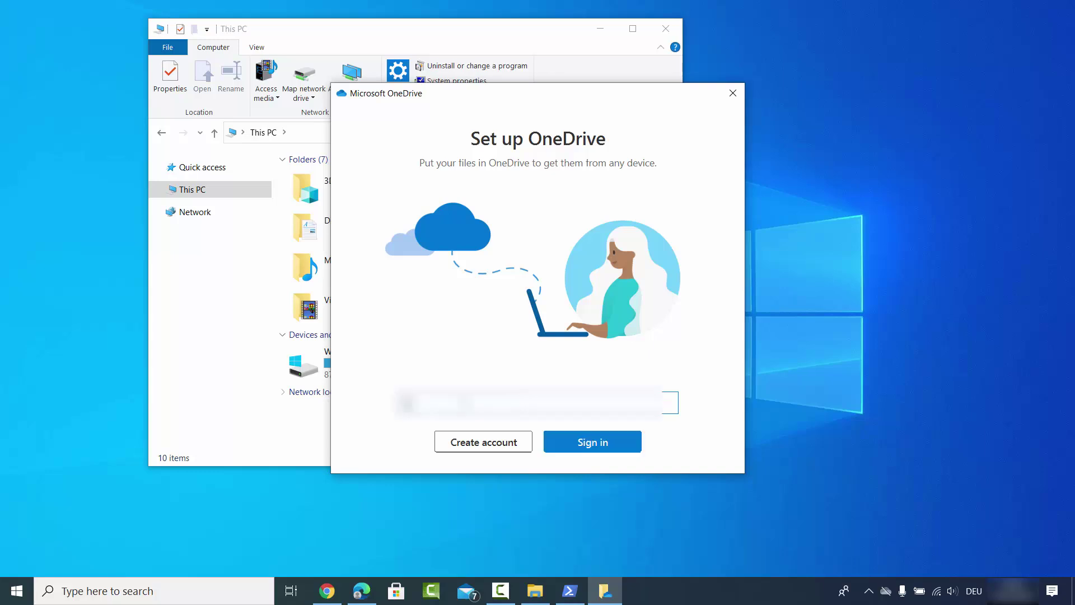
Sign in with the account's e-mail and password, then keep the existing OneDrive folder
click(597, 443)
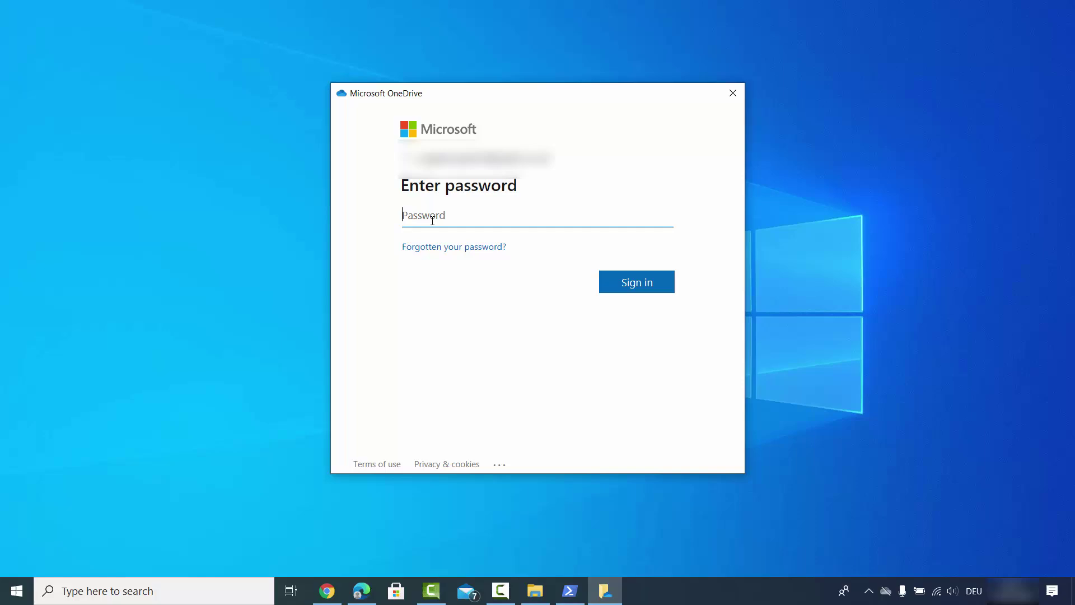
key(ctrl+v)
click(627, 283)
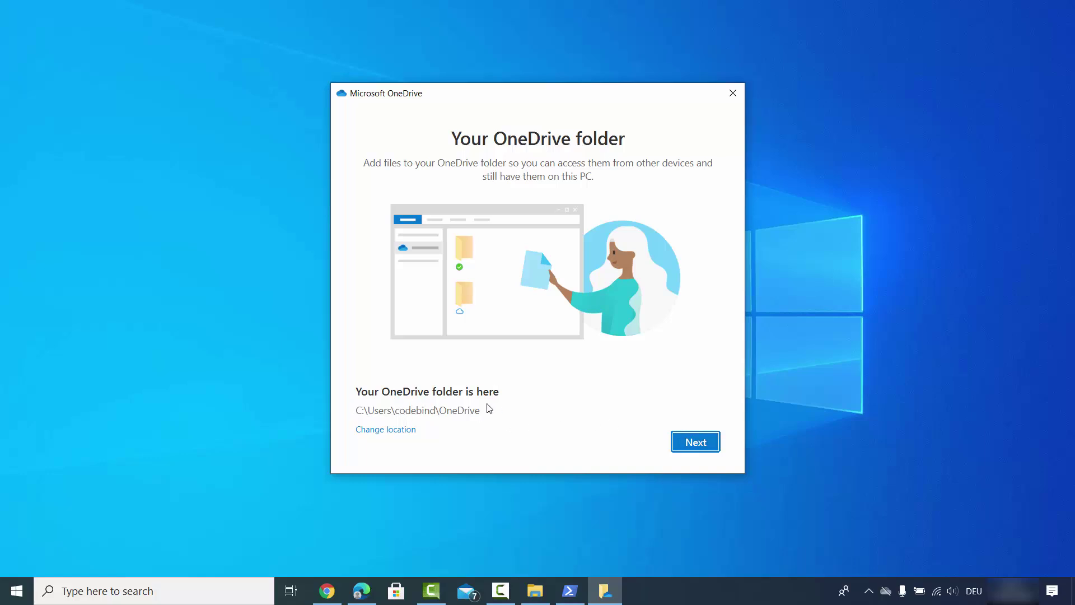
click(710, 442)
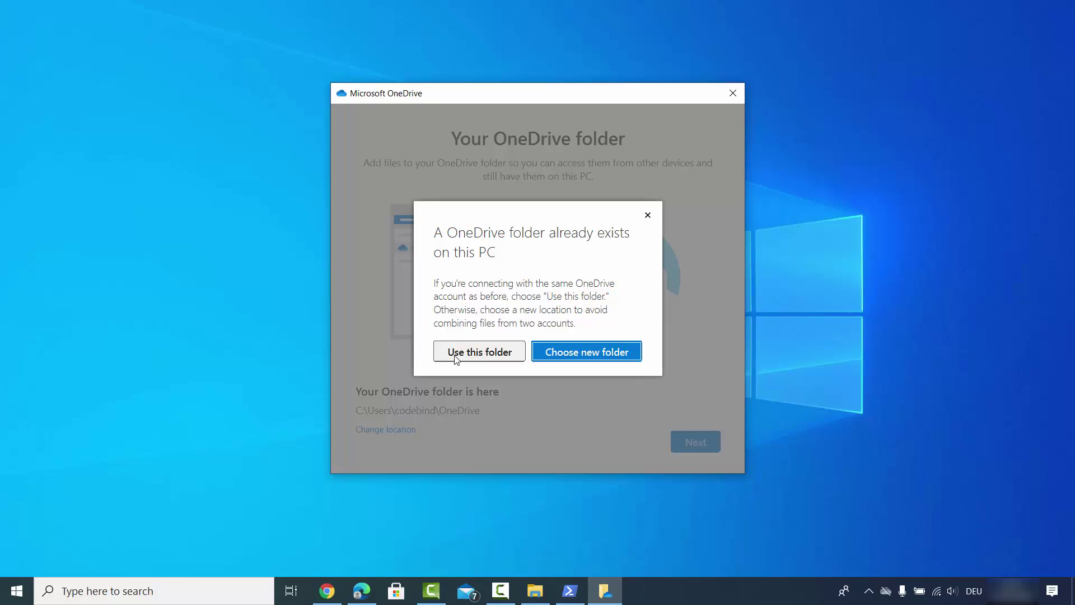
click(468, 354)
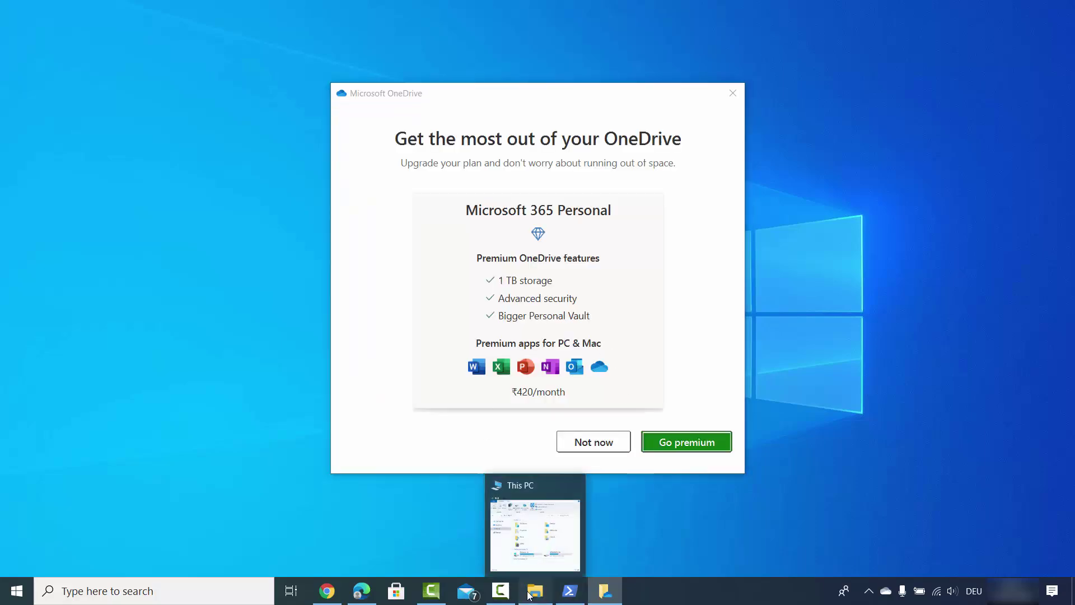
Restore File Explorer, check recent synced files in the OneDrive tray panel, and return to setup
click(535, 526)
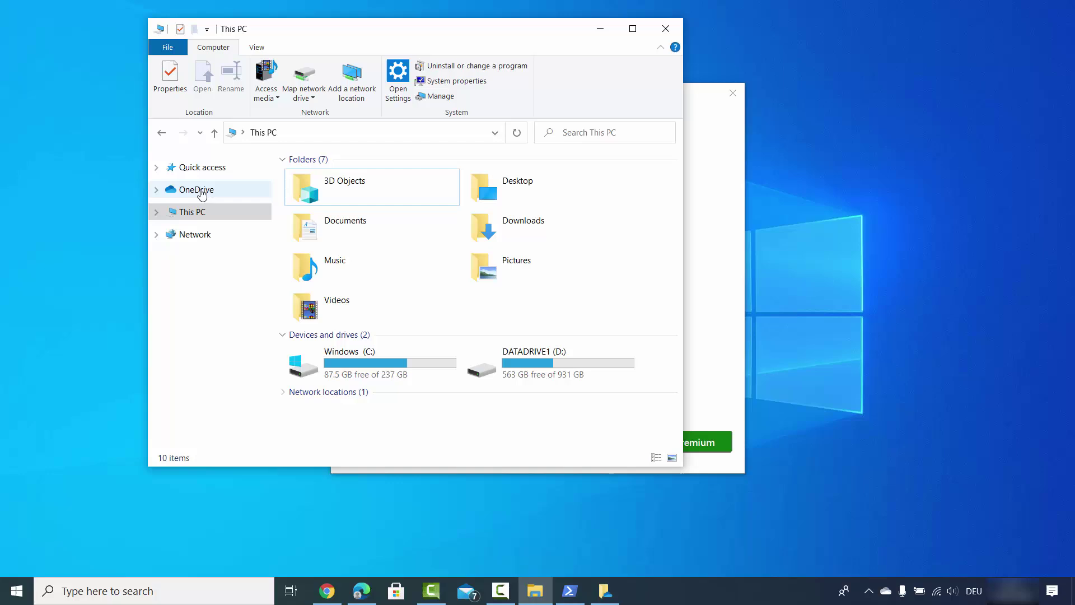
click(886, 593)
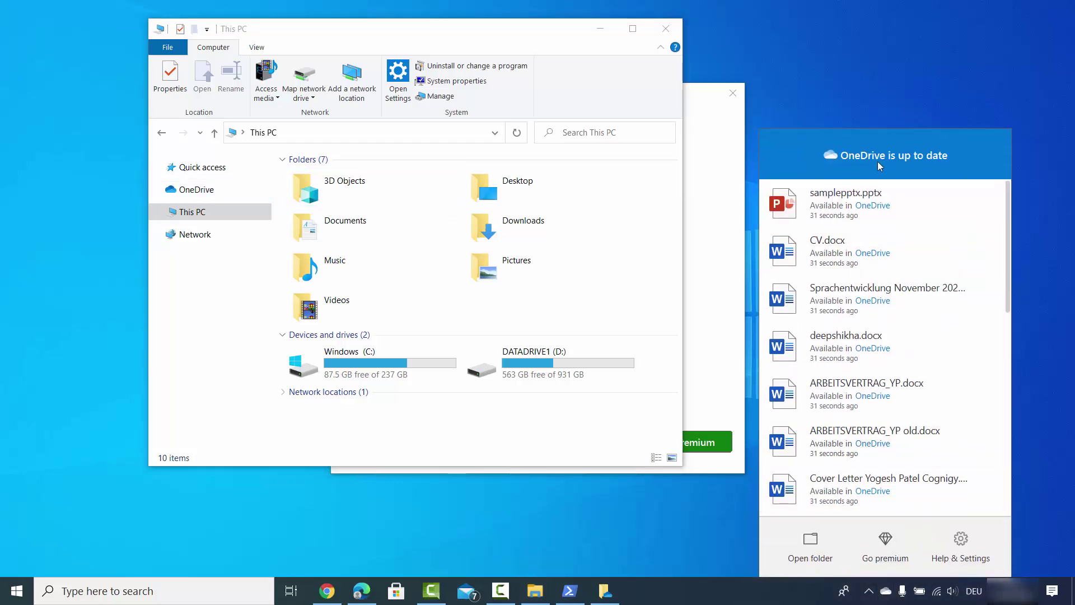
click(1049, 257)
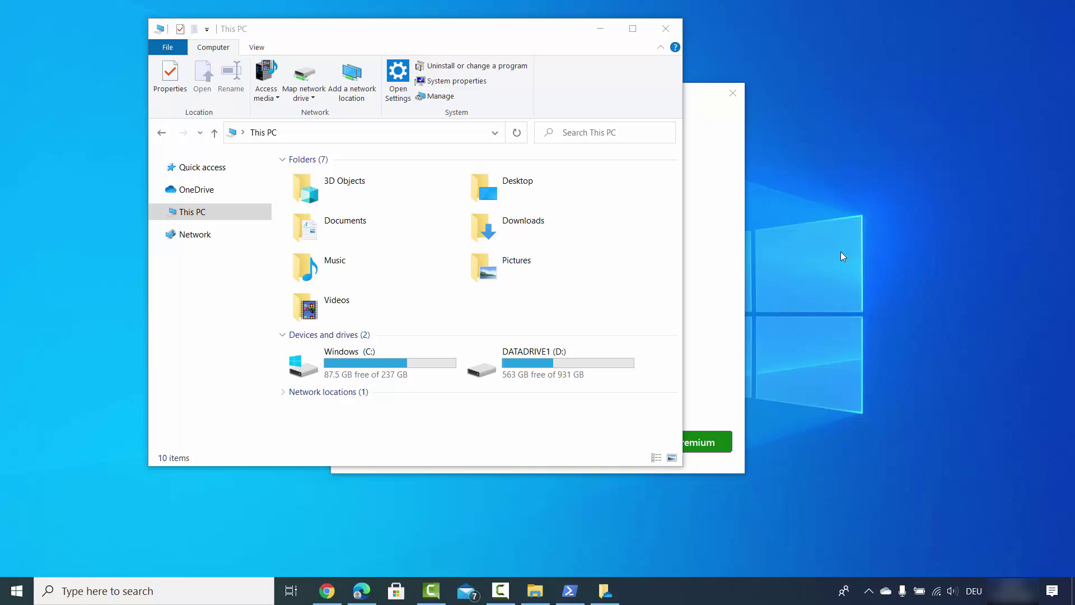
click(722, 298)
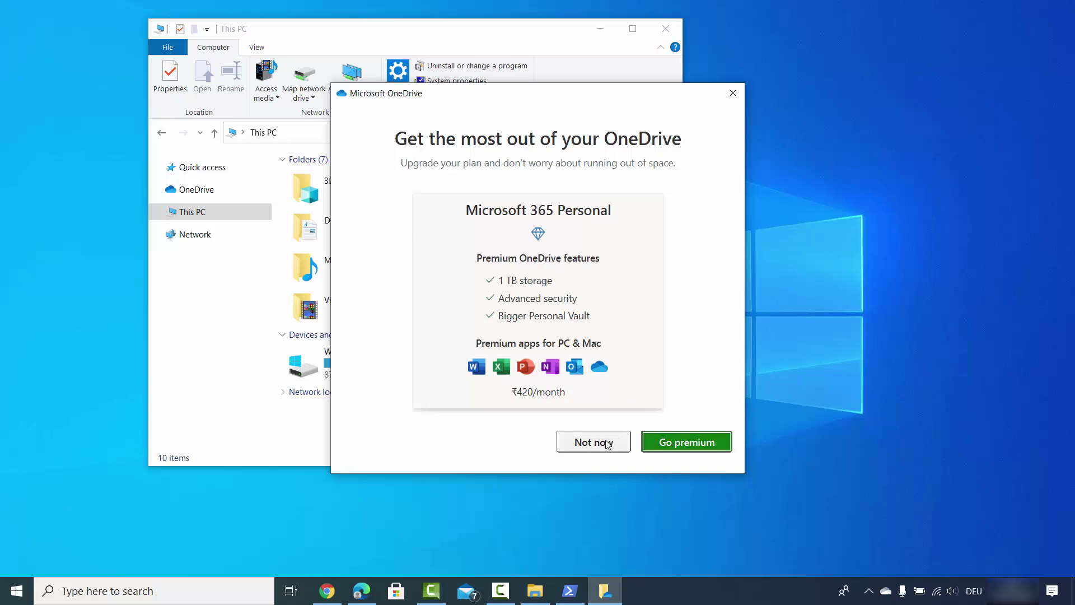
Skip the Microsoft 365 offer, pass the intro, sharing and Files On Demand pages, and postpone the mobile app
click(588, 443)
click(680, 442)
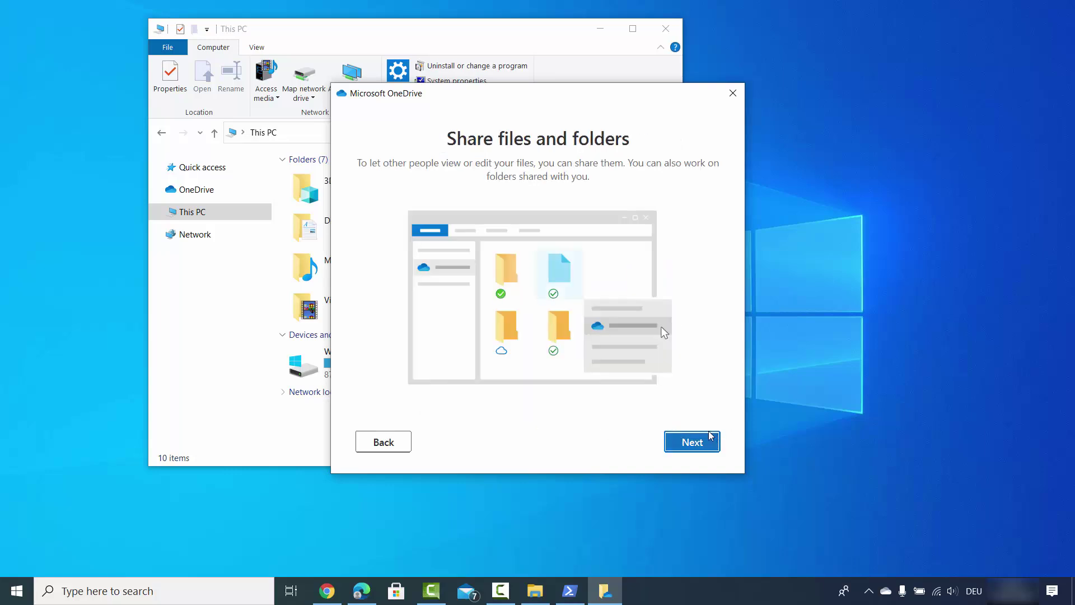
click(693, 443)
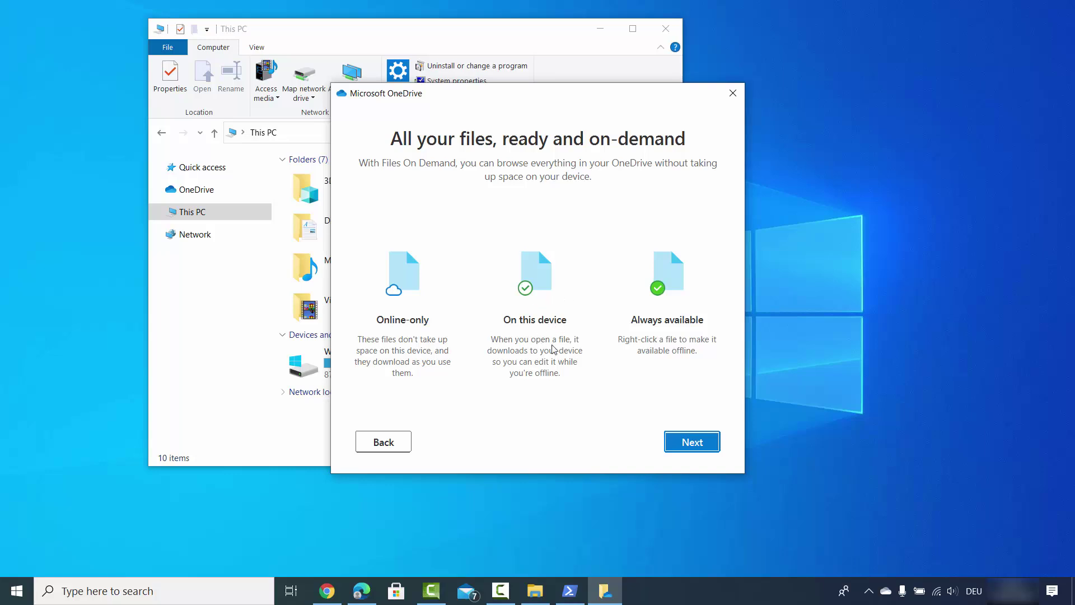
click(684, 444)
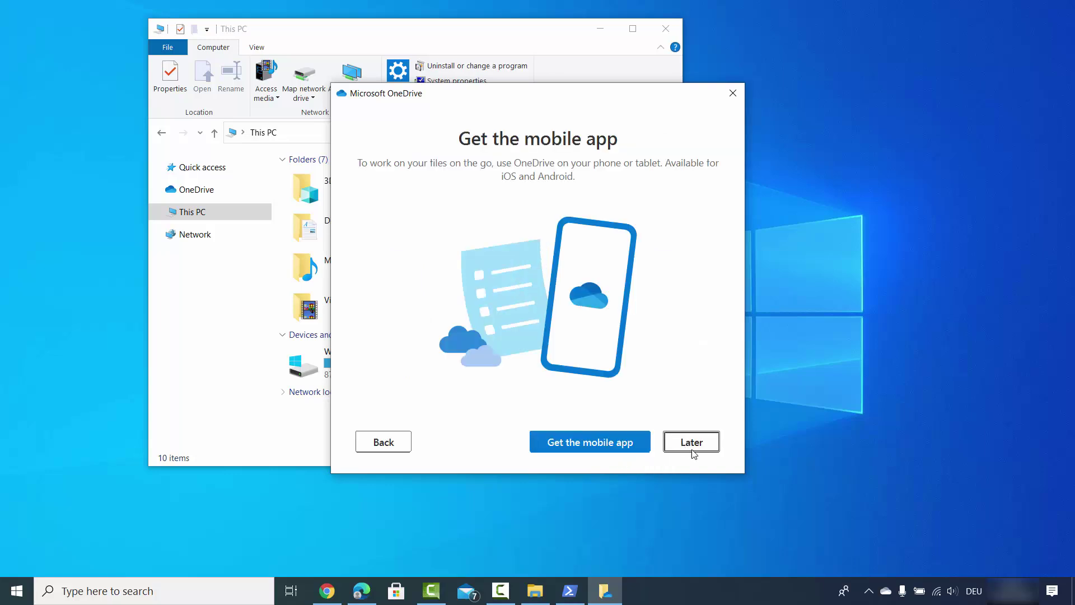
click(696, 446)
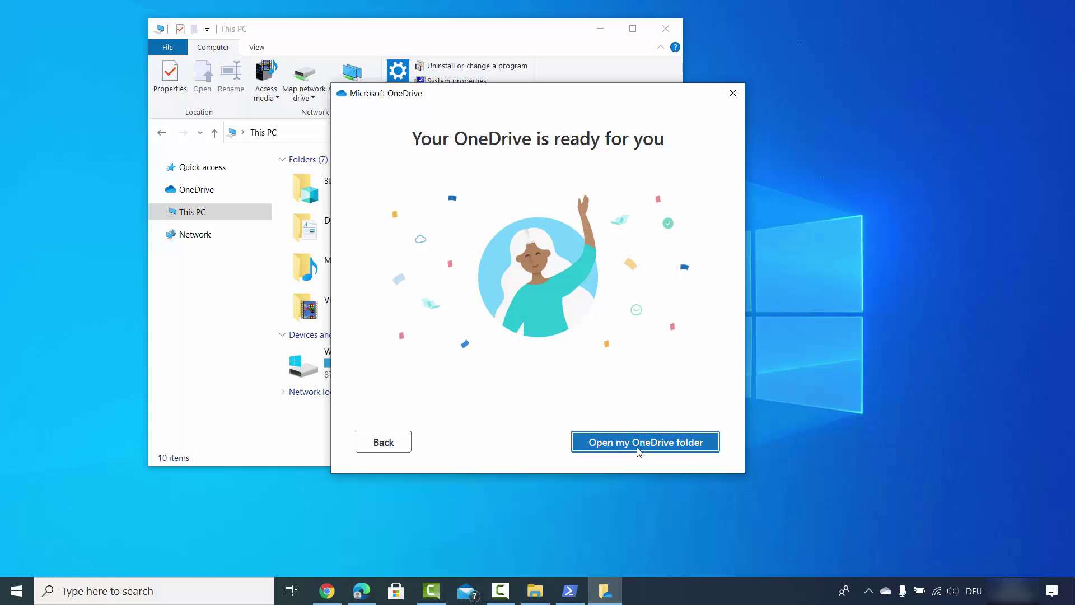
click(640, 447)
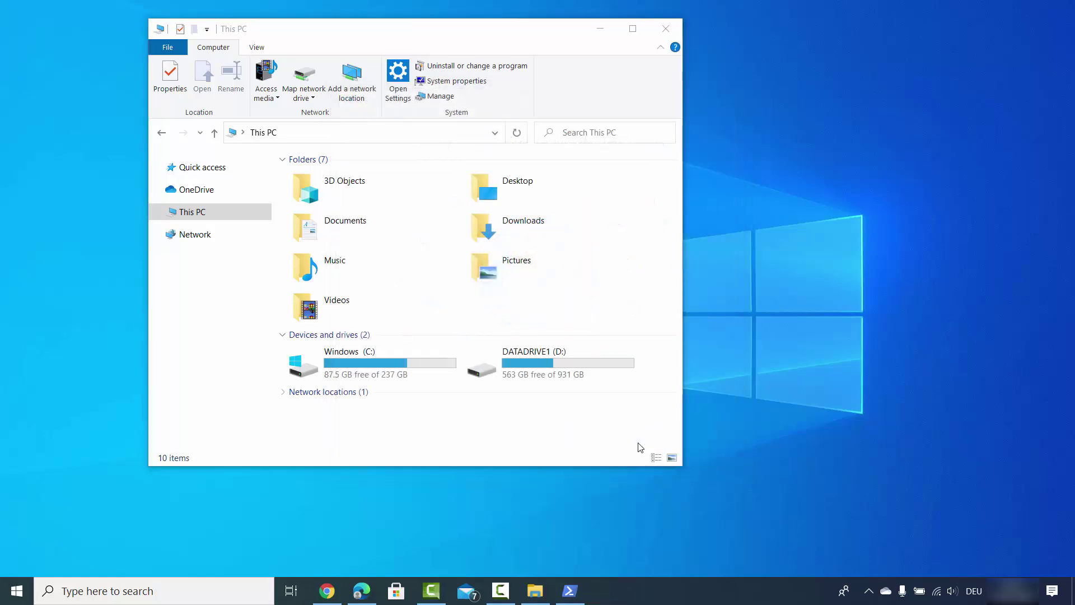
click(683, 46)
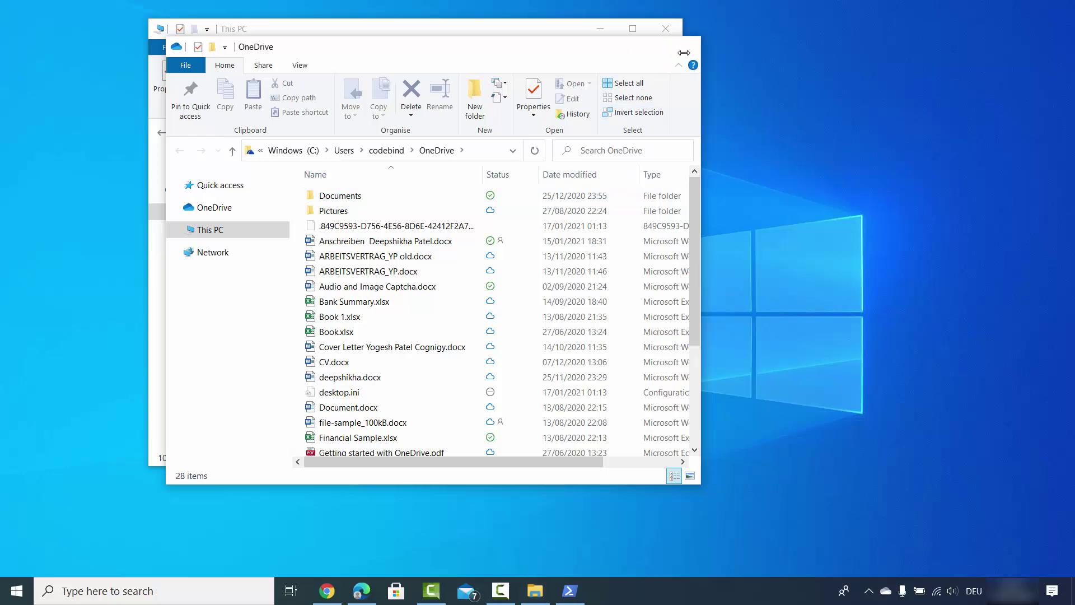
click(782, 350)
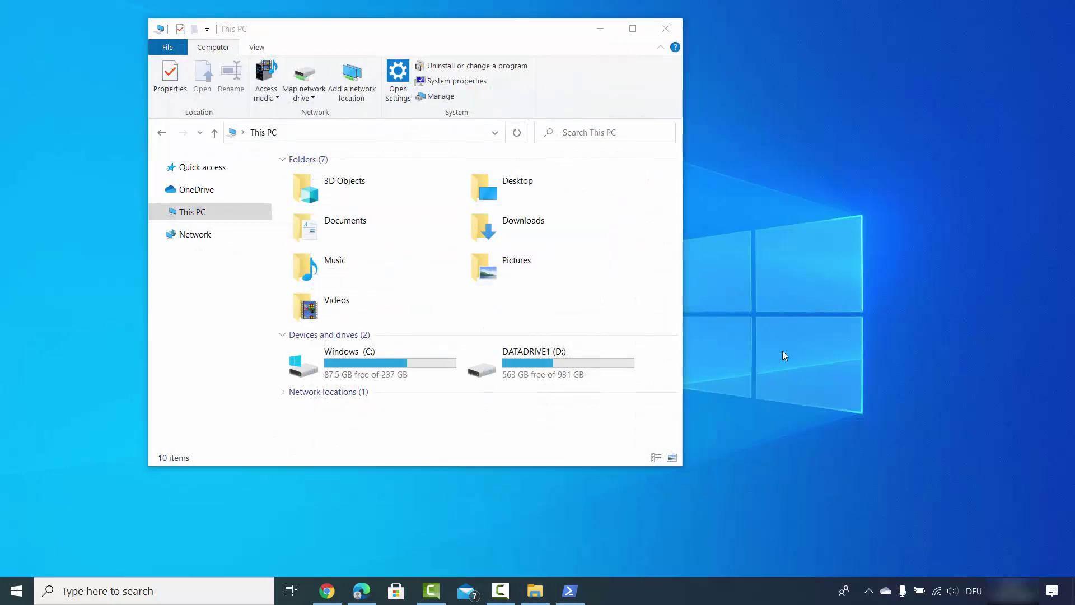